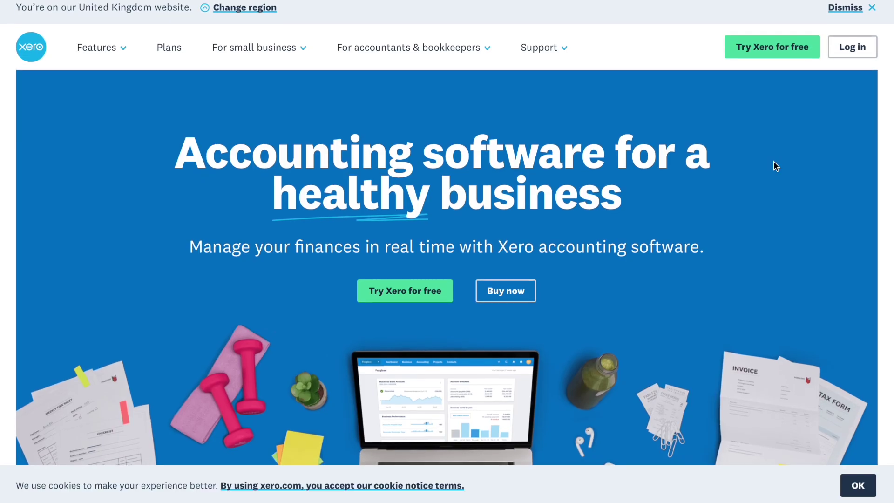
scroll(774, 162, "down", 2)
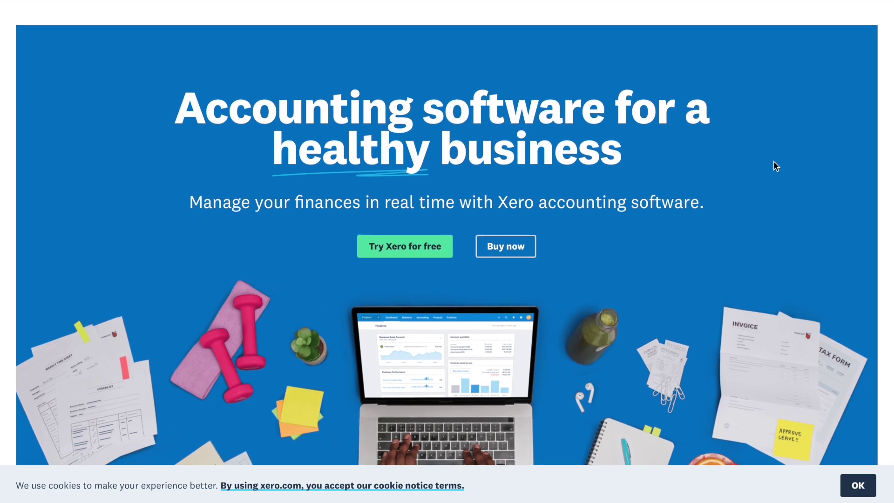
scroll(774, 164, "down", 2)
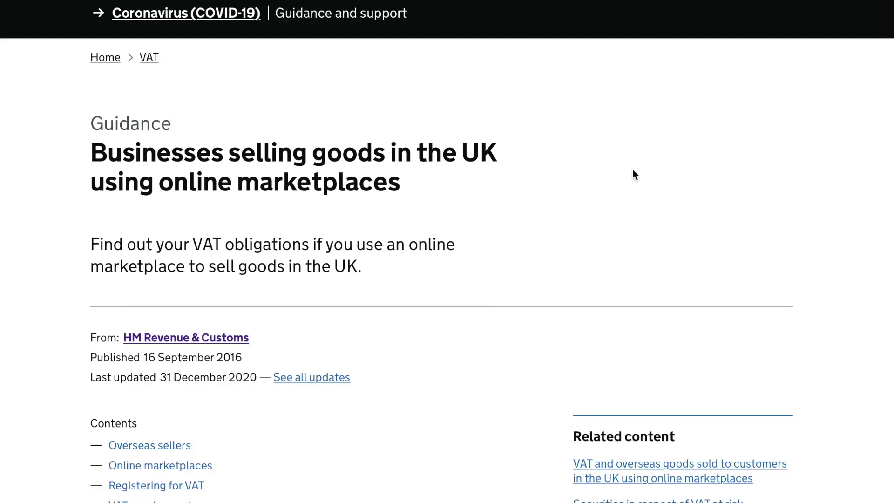
scroll(635, 175, "down", 1)
scroll(634, 170, "down", 4)
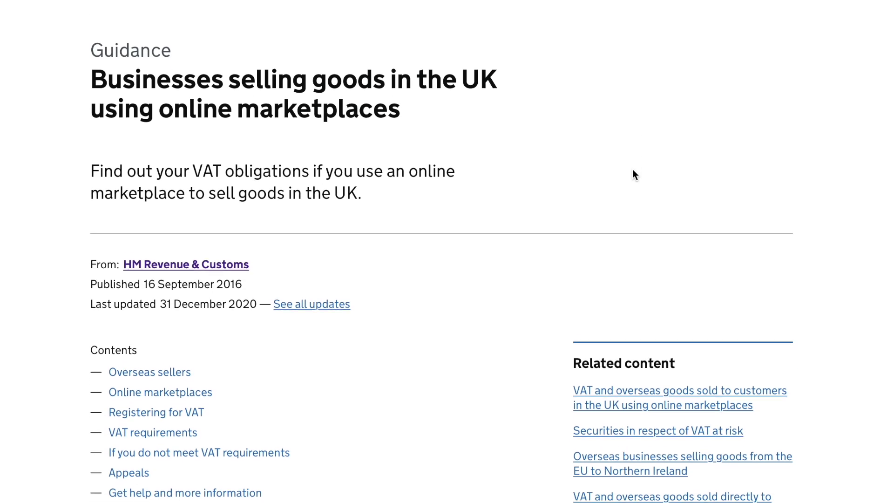
scroll(633, 172, "down", 3)
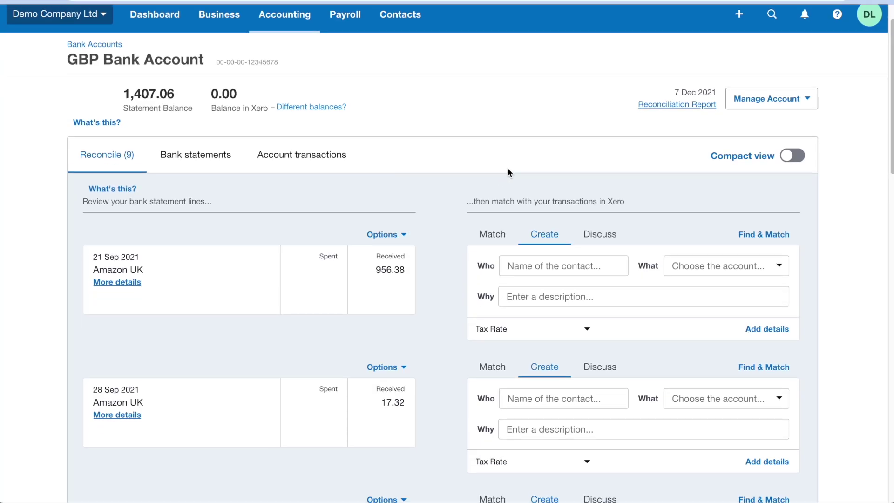
Review the unreconciled Amazon UK lines of the GBP bank account and the line items of the Amazon.co.uk invoice.
scroll(508, 168, "down", 5)
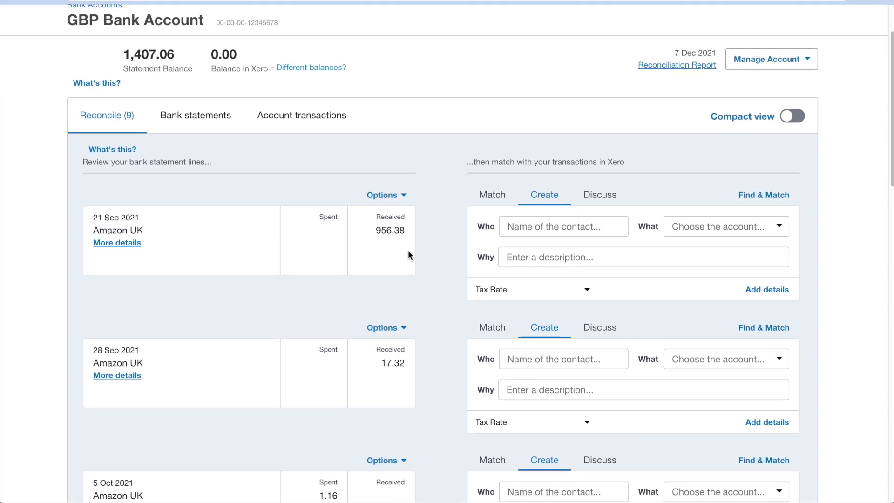
scroll(204, 358, "down", 4)
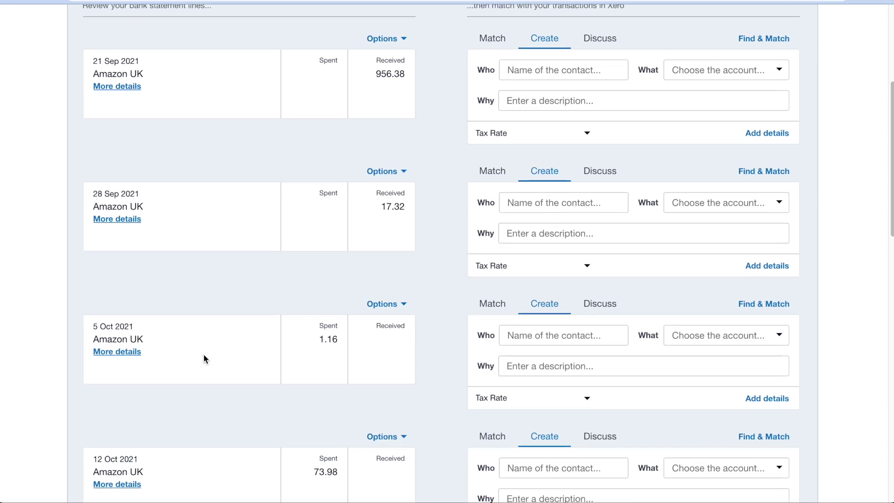
scroll(203, 359, "down", 1)
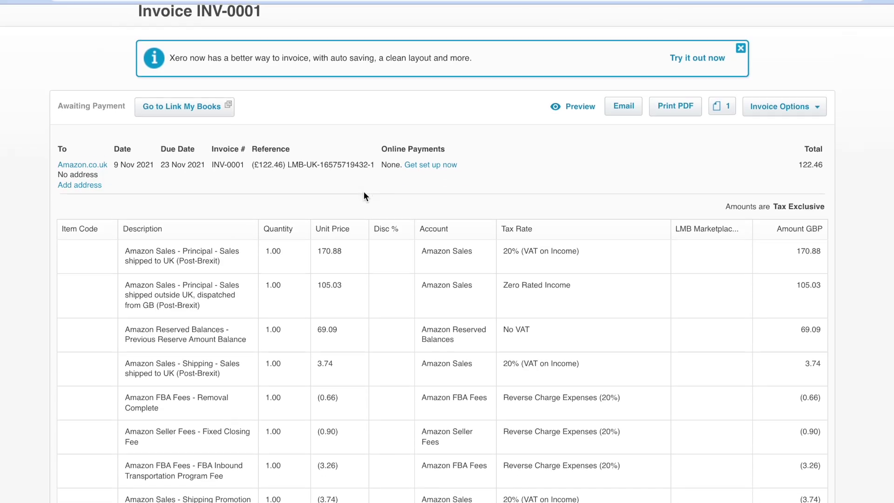
scroll(364, 195, "down", 5)
scroll(365, 195, "down", 4)
scroll(364, 195, "down", 1)
scroll(364, 195, "up", 1)
scroll(364, 195, "up", 4)
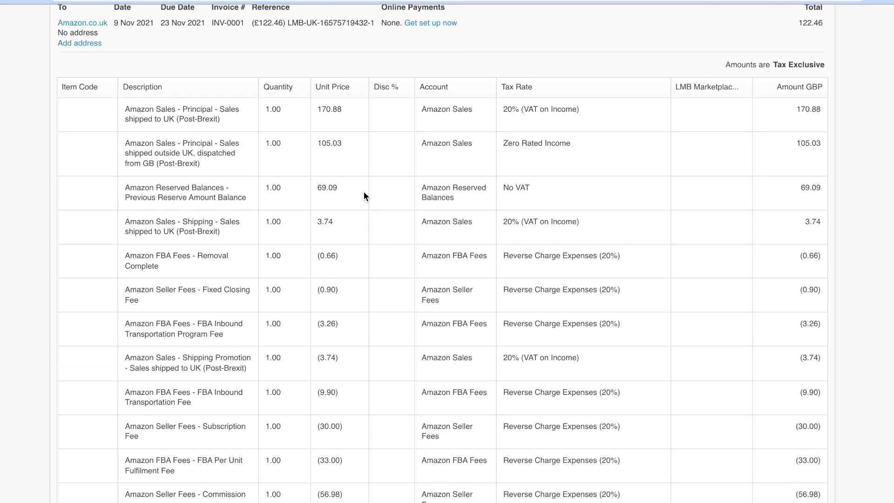
key("Escape")
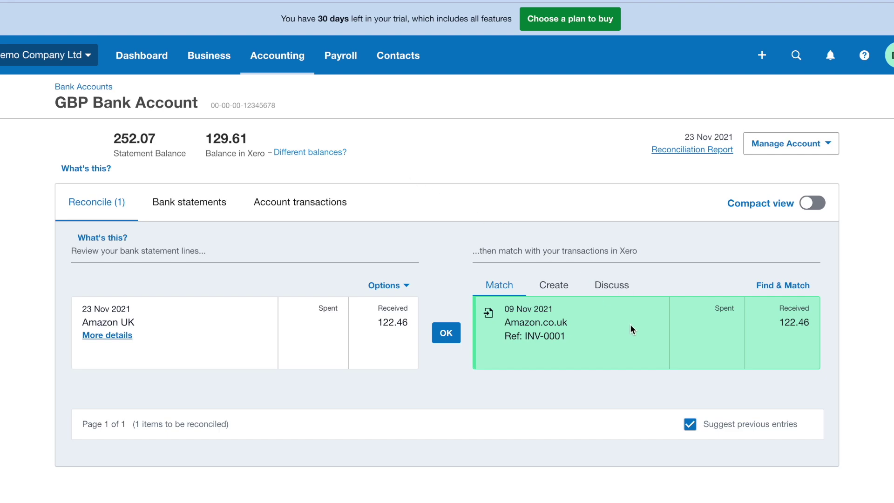
Reconcile the 23 Nov 2021 Amazon UK receipt with the matched Amazon.co.uk invoice and review the Profit and Loss report.
left_click(448, 335)
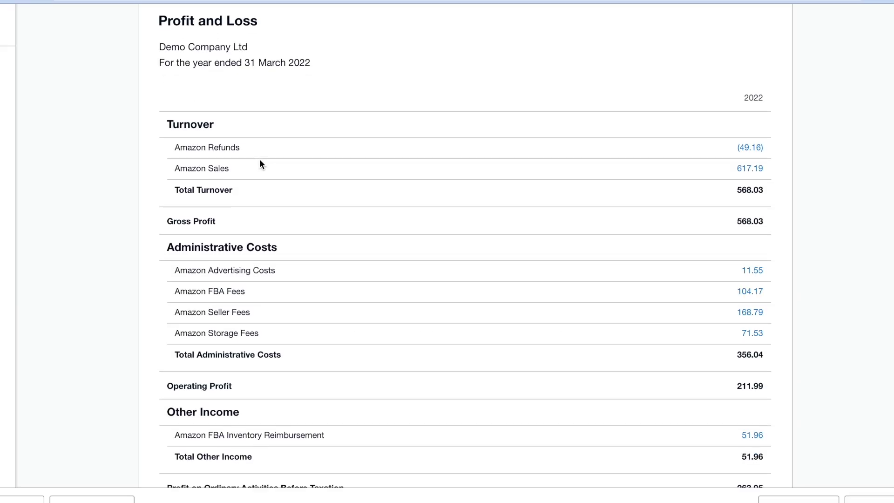
scroll(259, 158, "down", 3)
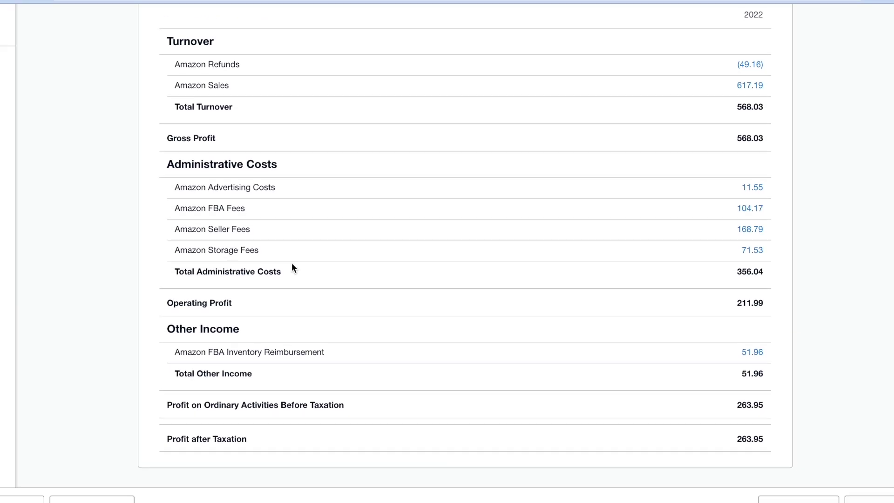
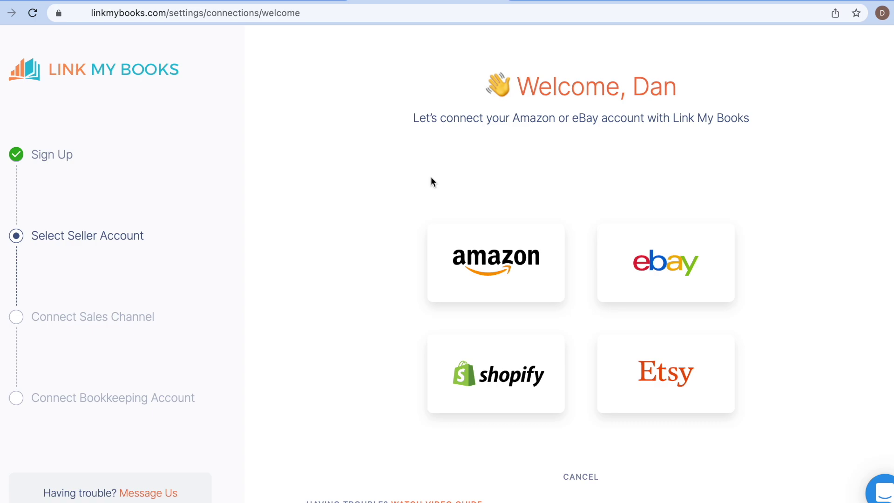
Choose Amazon as the seller account, name the account Amazon Europe and select the Amazon Europe region.
left_click(495, 265)
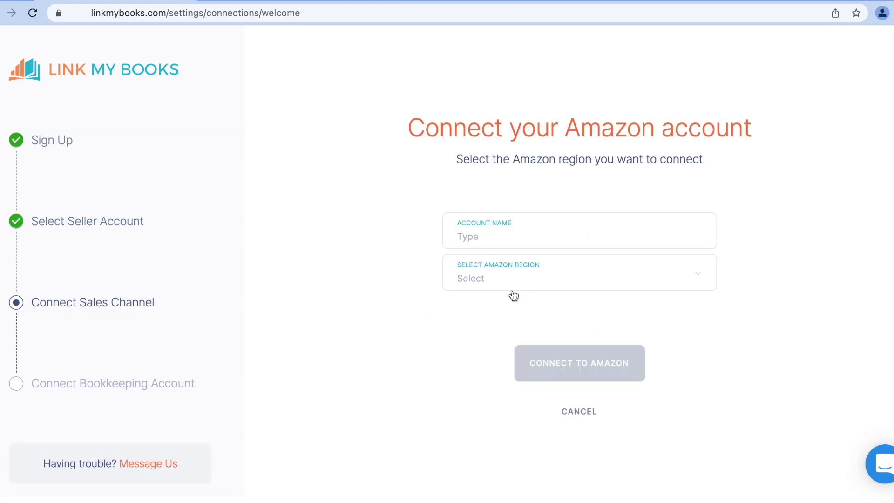
left_click(526, 240)
type("Amazon Europe")
left_click(537, 276)
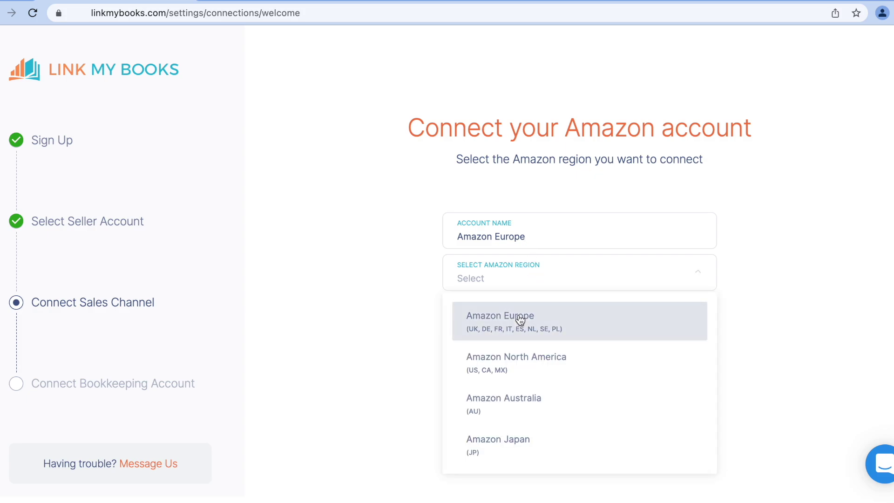
left_click(519, 314)
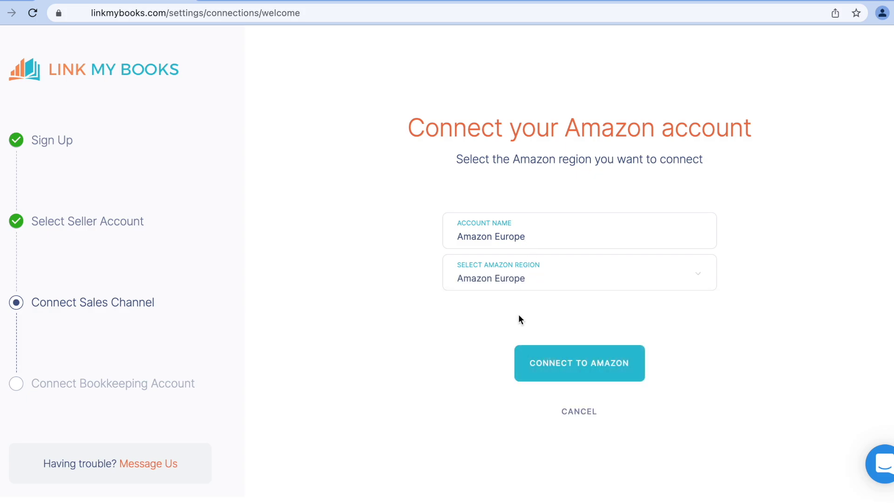
Connect to Amazon and authorise Link My Books to access the Selling Partner account's data.
left_click(587, 365)
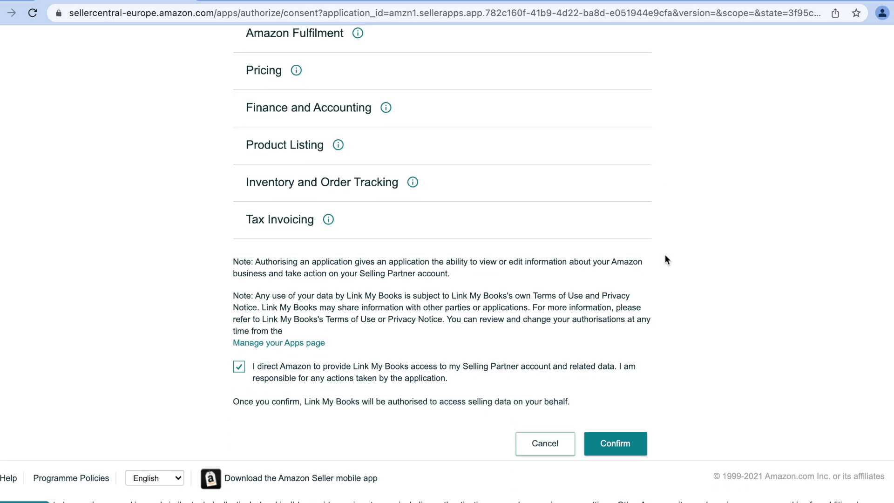
scroll(665, 255, "down", 2)
left_click(615, 409)
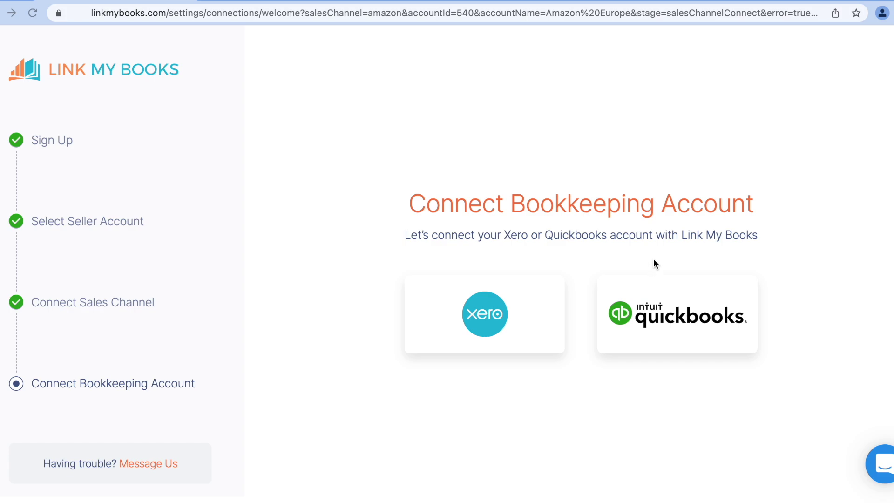
Connect Xero as the bookkeeping account and allow Link My Books access to the organisation data.
left_click(532, 306)
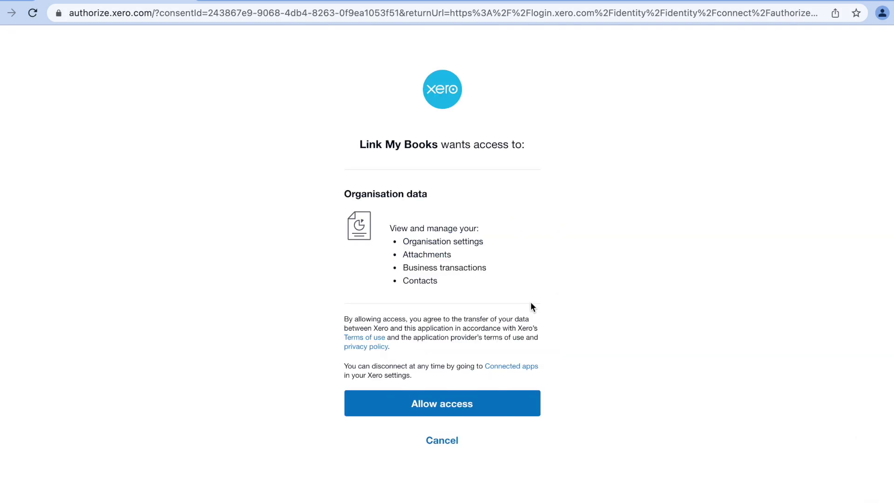
left_click(479, 403)
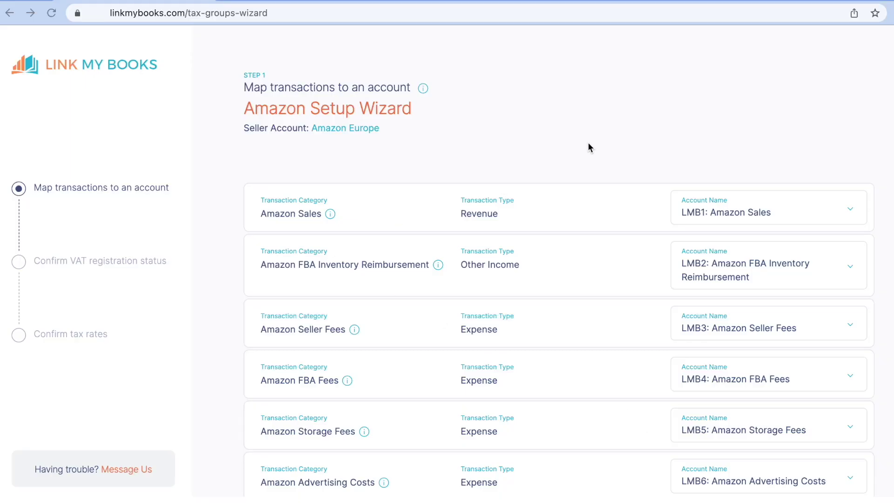
Check the suggested account mappings for all Amazon transaction categories, view the Amazon Sales account choices, and accept the mappings as they are.
scroll(589, 148, "down", 3)
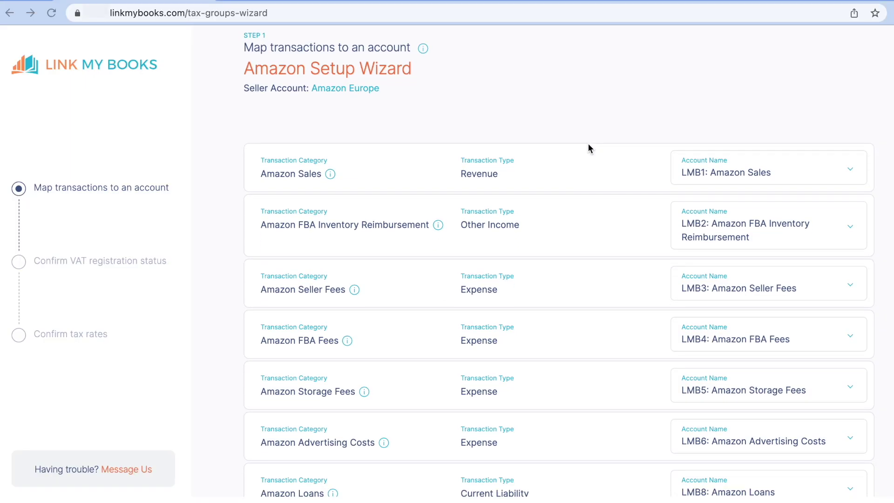
scroll(589, 148, "down", 1)
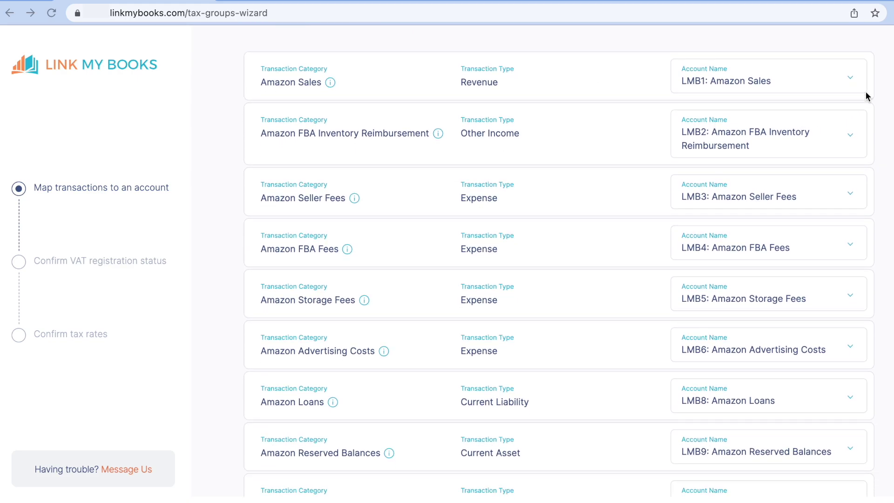
left_click(854, 78)
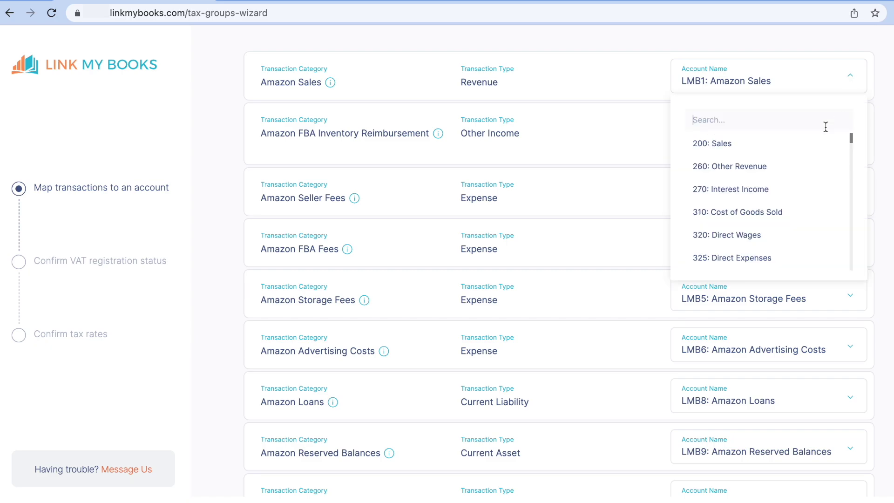
left_click(891, 84)
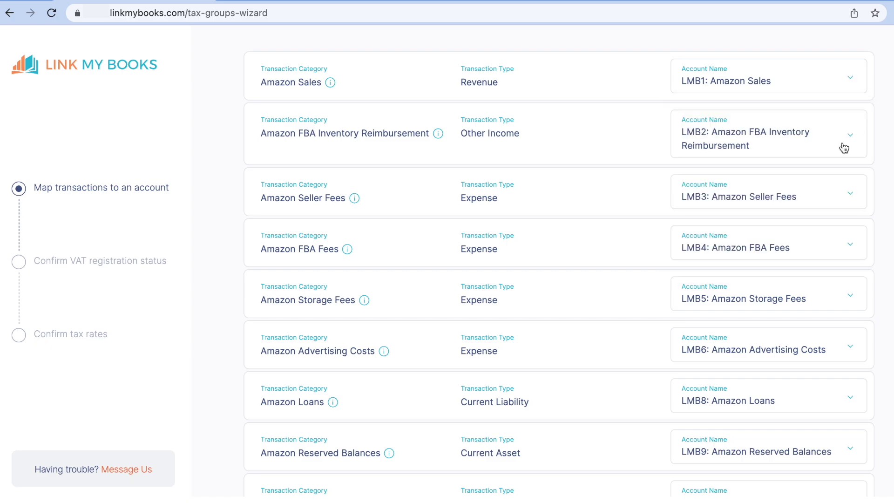
scroll(822, 172, "down", 1)
scroll(822, 172, "down", 5)
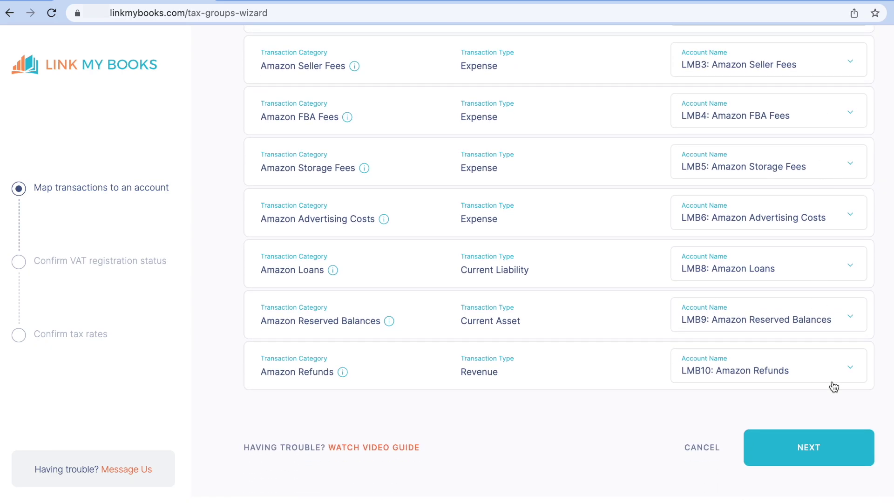
left_click(827, 454)
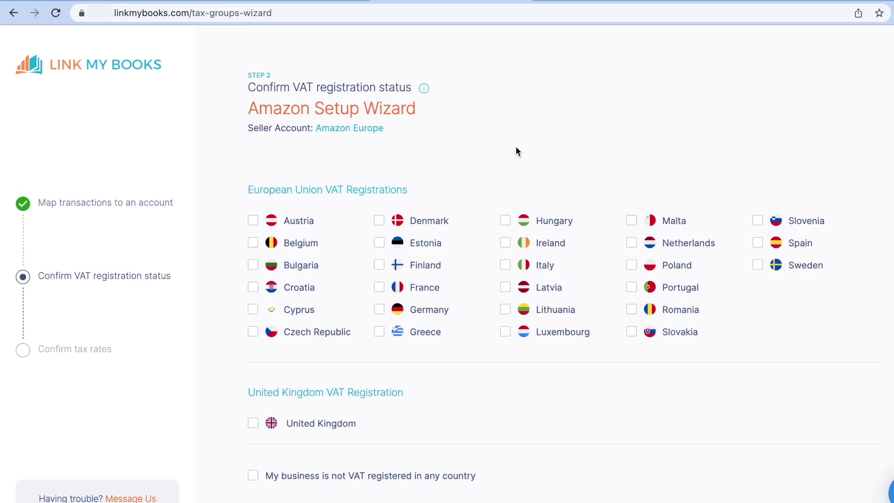
Declare the business VAT registered in the United Kingdom and selling only products that are Standard Rated for UK VAT.
left_click(253, 425)
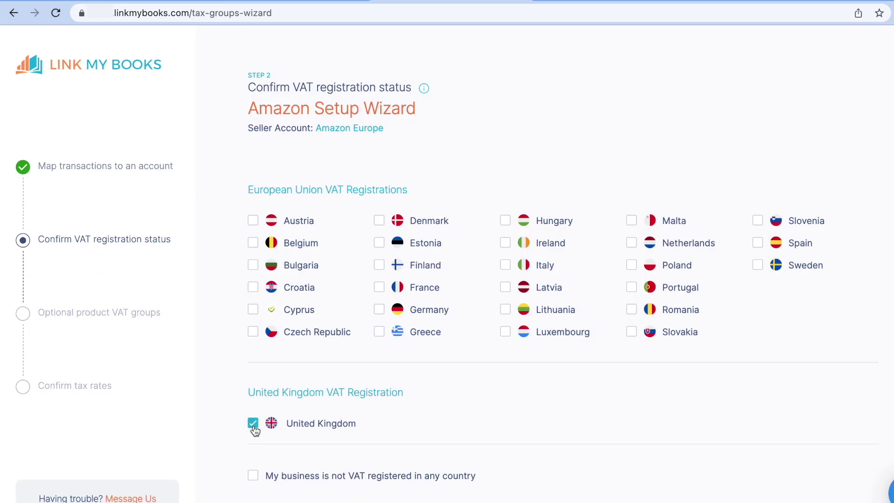
scroll(652, 395, "down", 2)
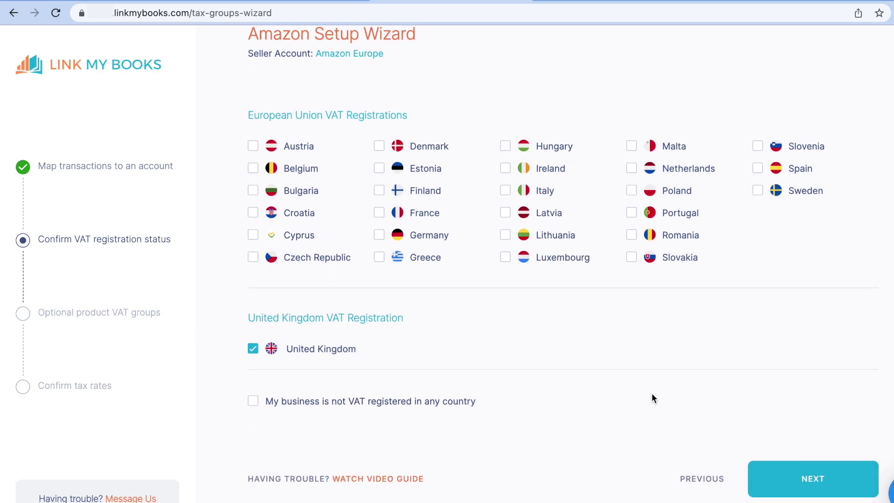
left_click(827, 478)
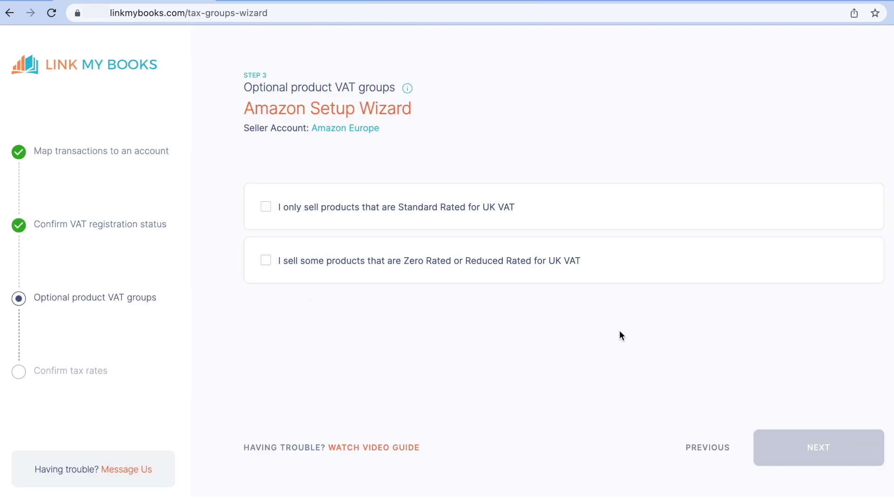
left_click(266, 208)
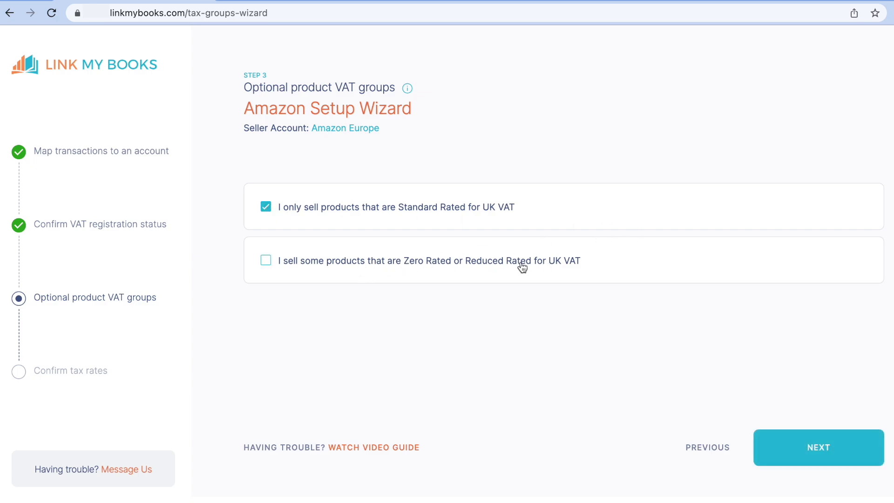
left_click(837, 453)
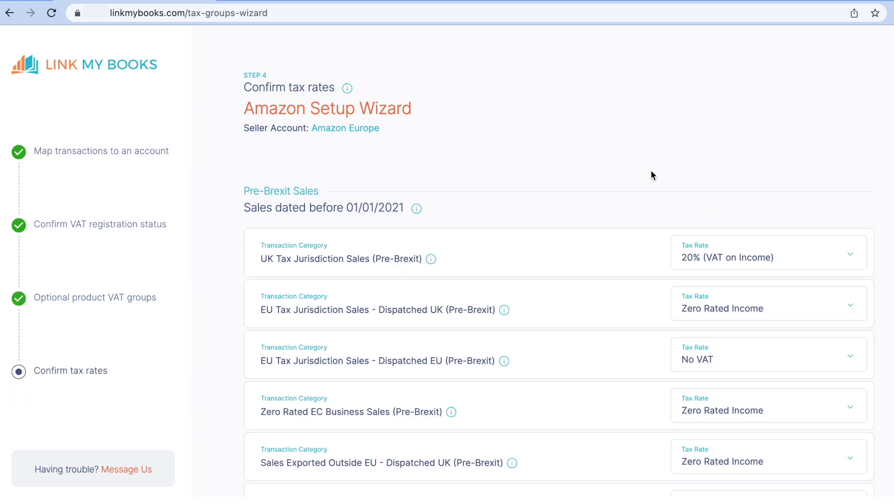
Review the suggested tax rates for pre-Brexit sales, post-Brexit sales and fees, accept responsibility for their accuracy, and confirm them unchanged.
scroll(651, 175, "down", 3)
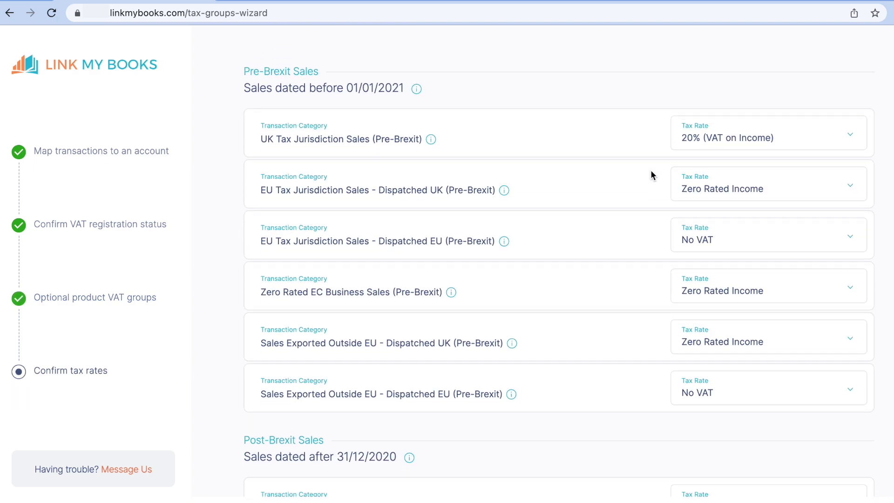
scroll(651, 175, "down", 4)
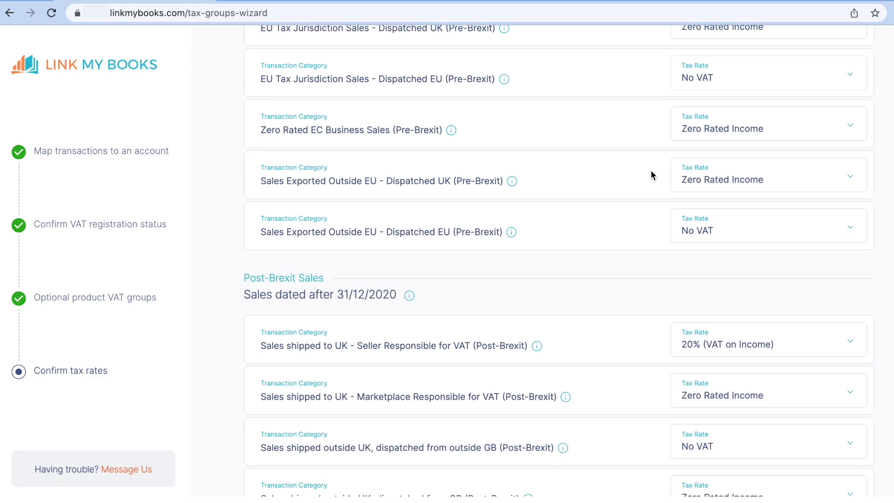
scroll(651, 175, "down", 3)
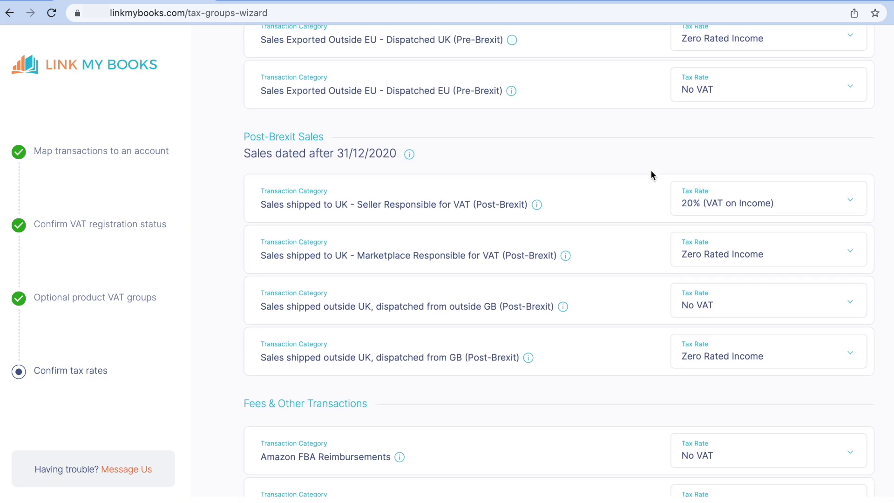
scroll(652, 175, "down", 1)
scroll(652, 175, "down", 4)
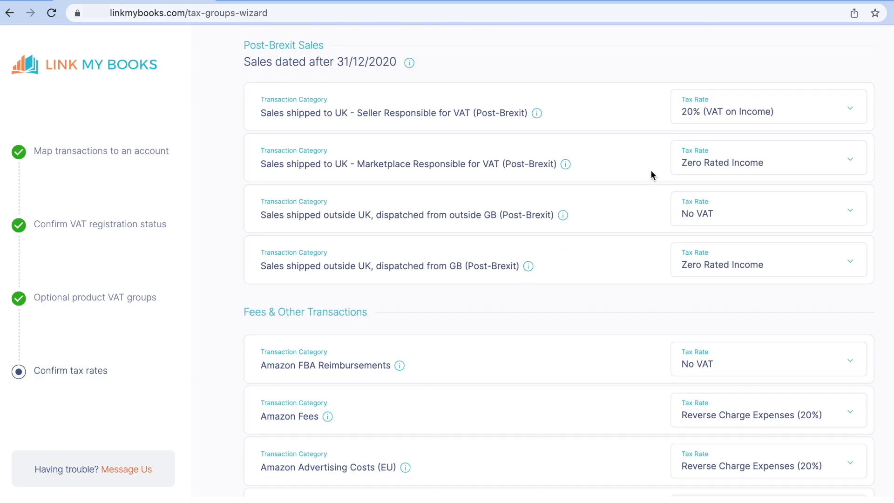
scroll(653, 175, "down", 3)
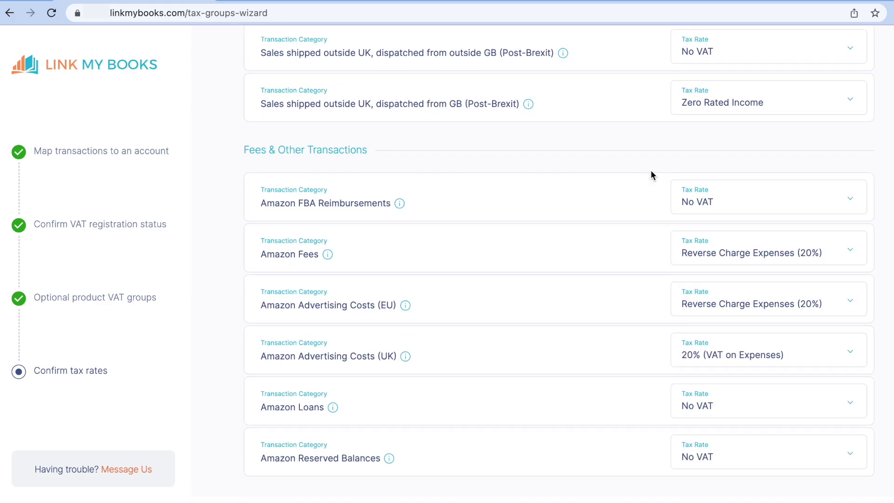
scroll(653, 175, "down", 2)
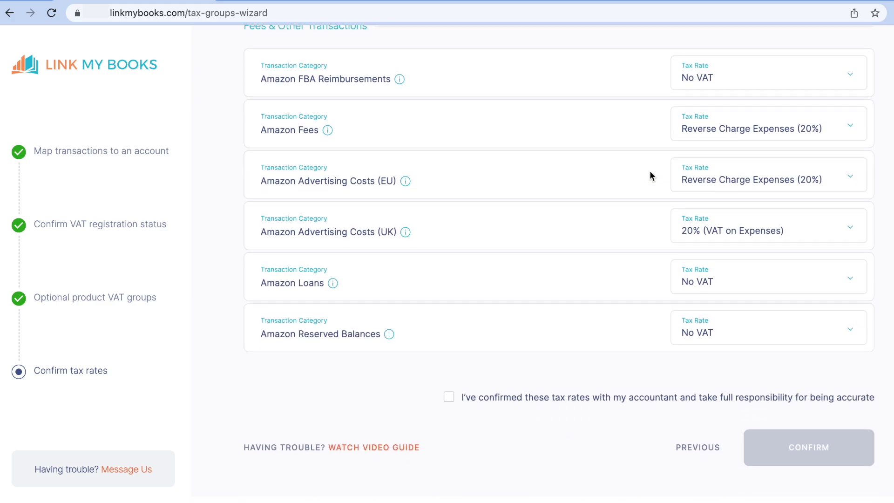
left_click(450, 399)
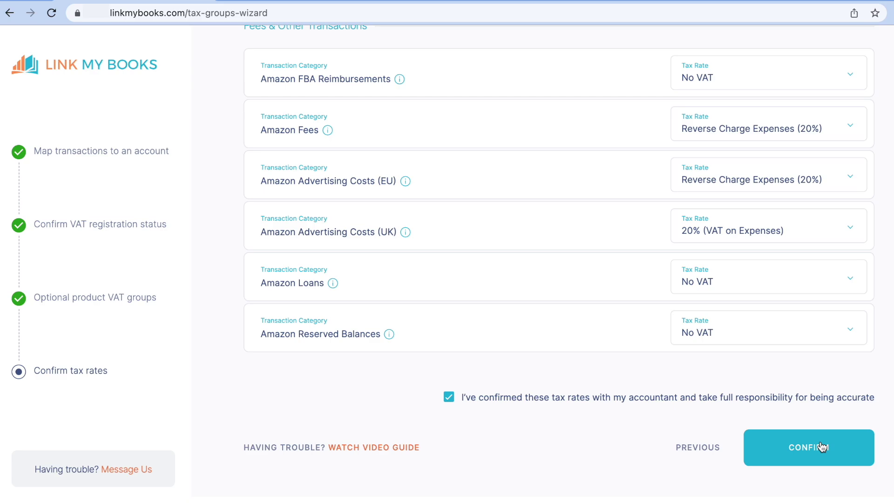
left_click(822, 447)
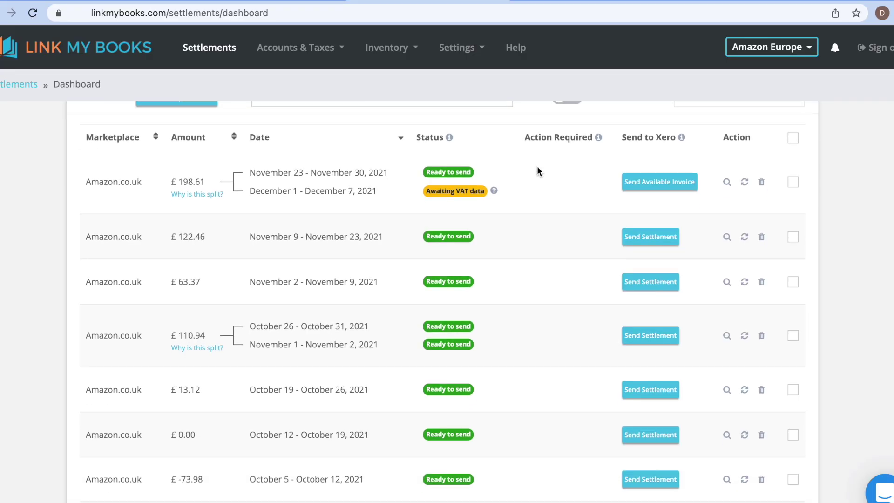
Send an Amazon.co.uk settlement that is ready to send from the settlements dashboard to Xero.
scroll(537, 166, "down", 2)
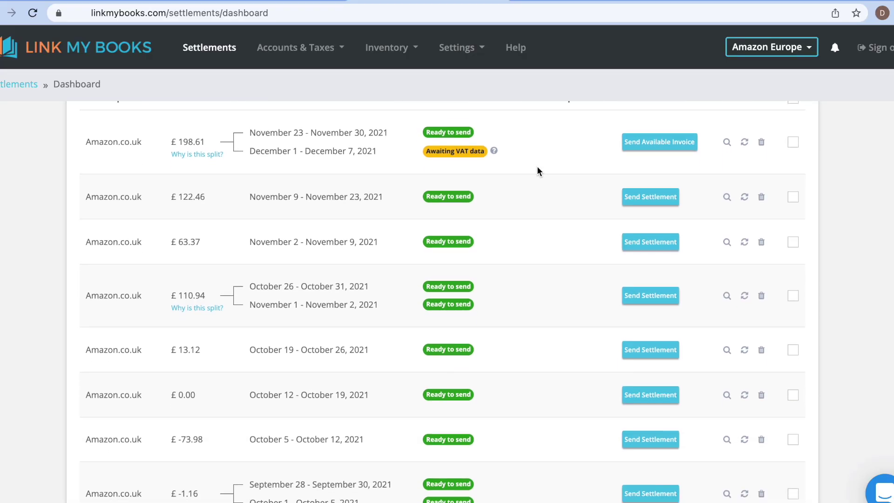
left_click(661, 186)
left_click(429, 302)
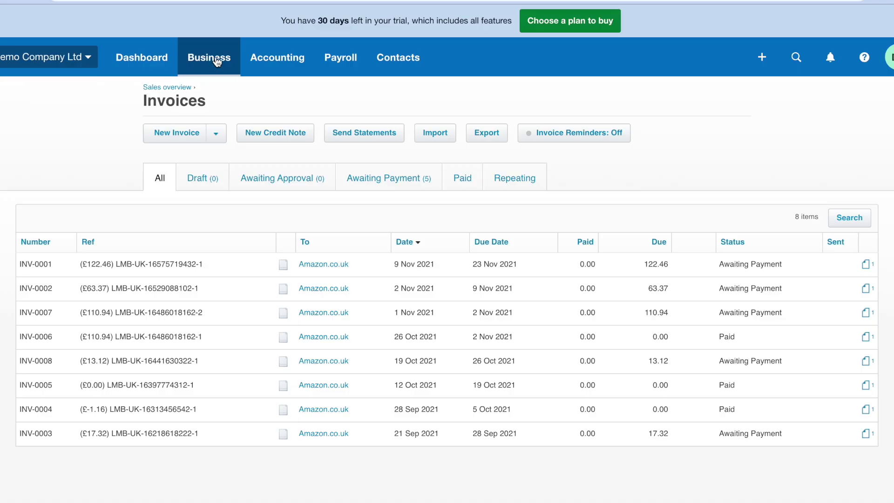
Switch to Xero and reconcile the first Amazon UK statement lines in the GBP Bank Account with their suggested matches.
left_click(213, 56)
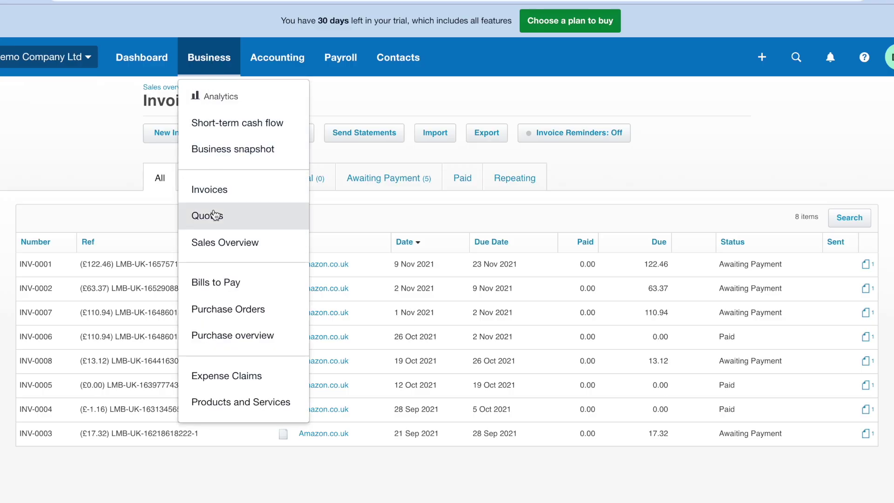
left_click(159, 202)
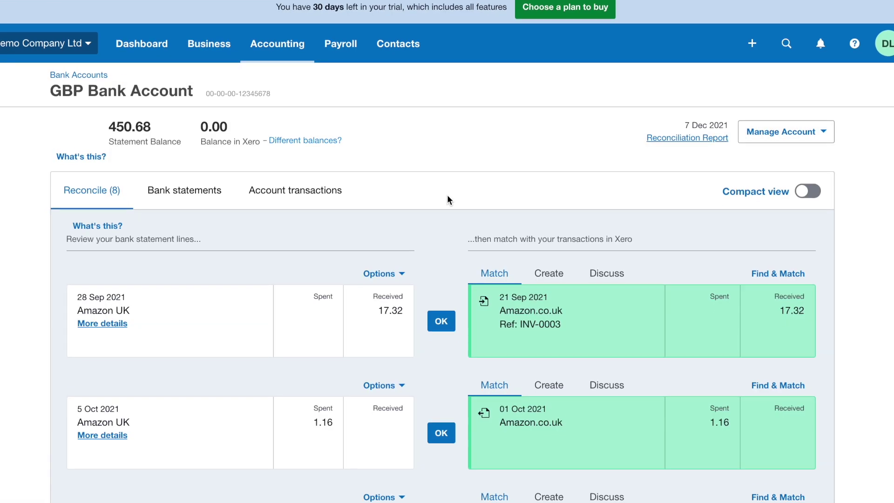
scroll(448, 199, "down", 1)
left_click(452, 303)
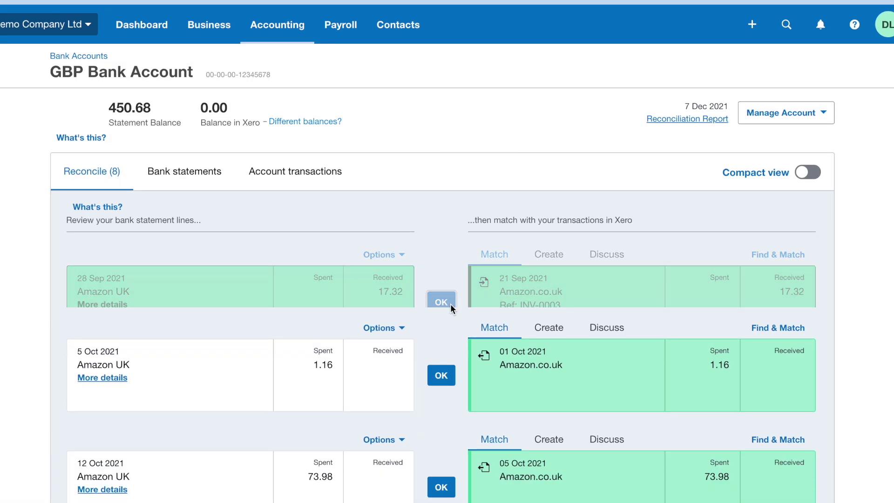
left_click(451, 304)
left_click(451, 303)
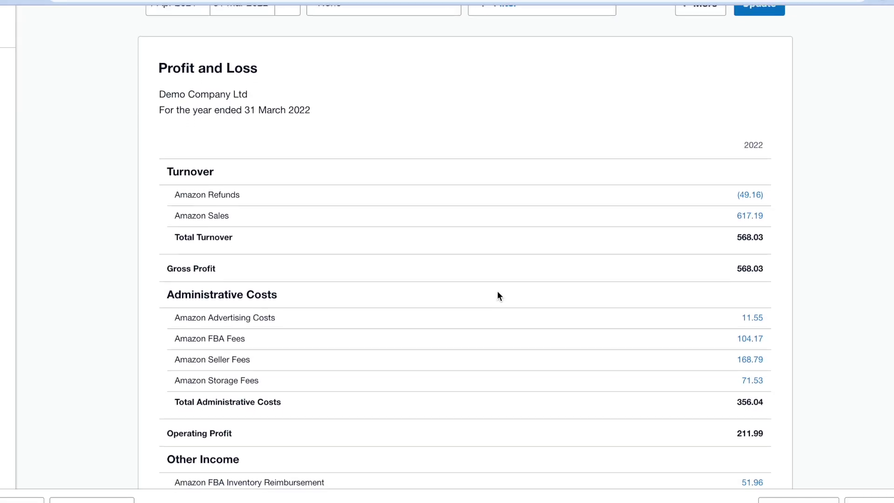
Review the Profit and Loss report in Xero and create default tracking codes for the Amazon marketplaces in Link My Books.
scroll(498, 290, "down", 1)
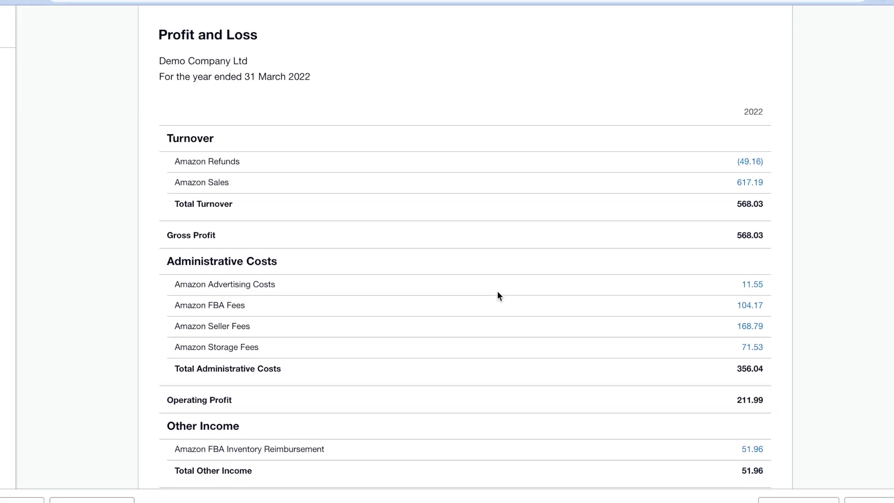
scroll(256, 163, "down", 3)
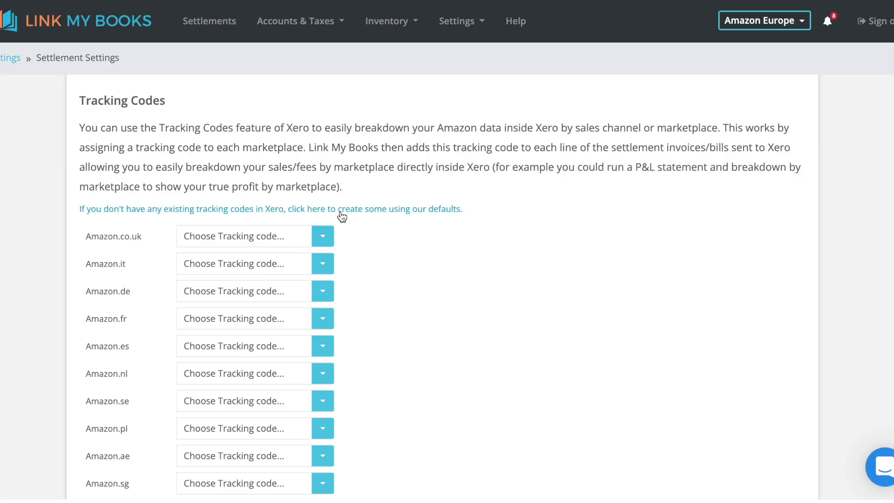
left_click(340, 213)
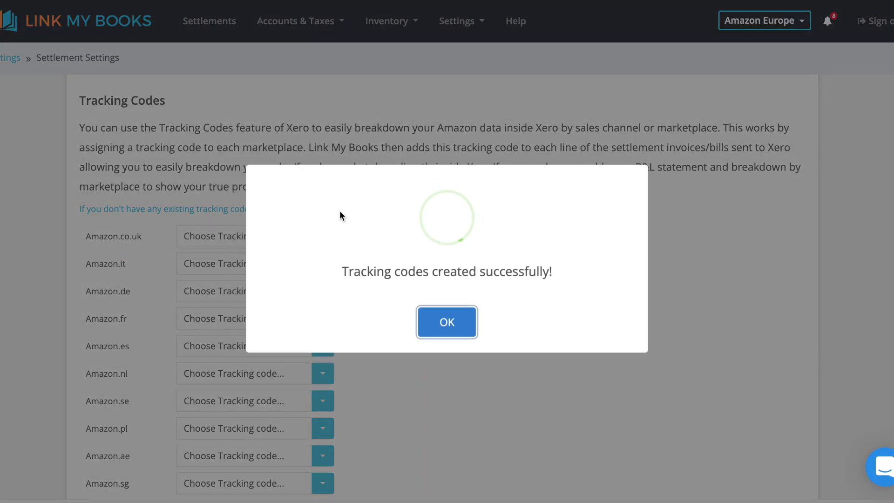
left_click(446, 330)
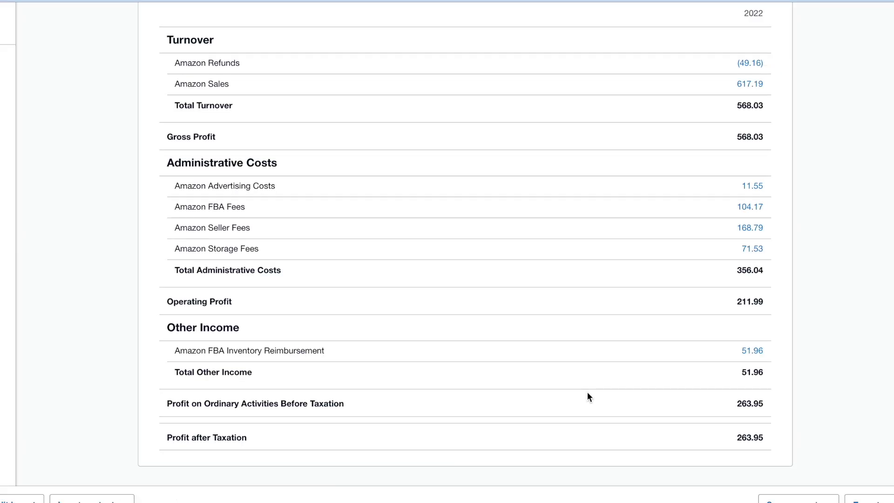
Return to Xero's Profit and Loss report and open its filter options.
scroll(588, 393, "up", 5)
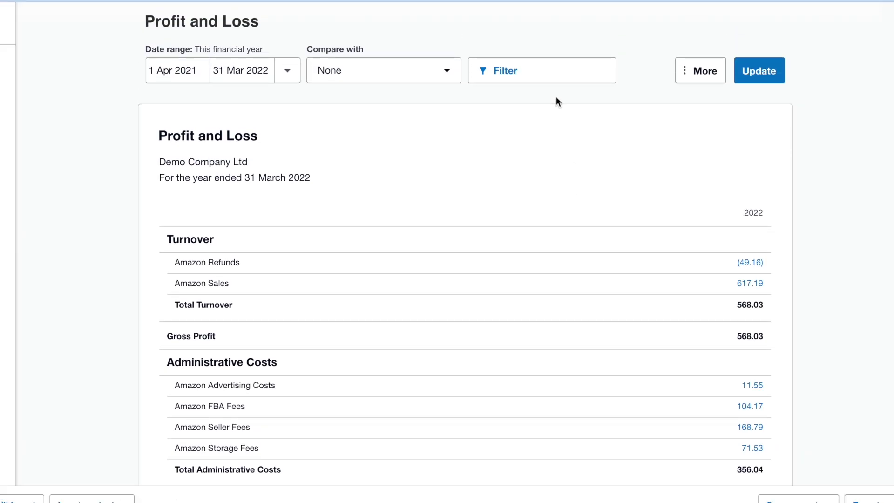
left_click(547, 70)
scroll(384, 247, "down", 4)
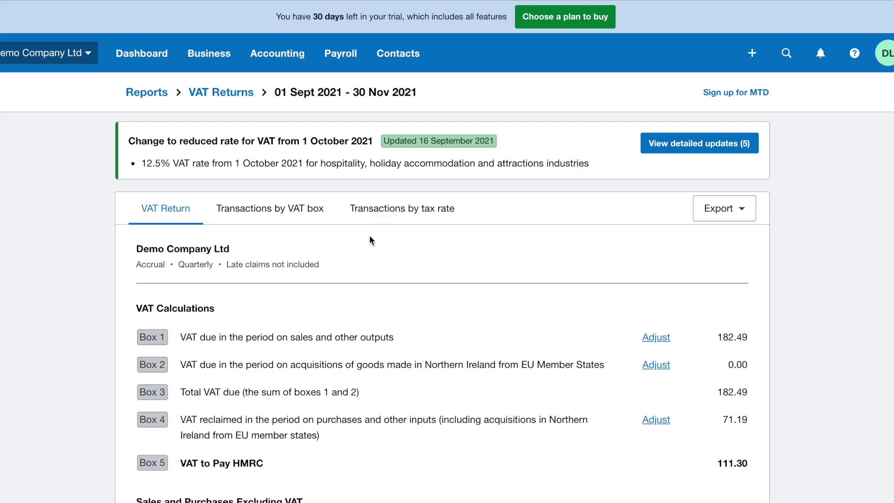
Examine boxes 1 to 9 of the VAT return for 01 Sept 2021 - 30 Nov 2021.
scroll(370, 236, "down", 4)
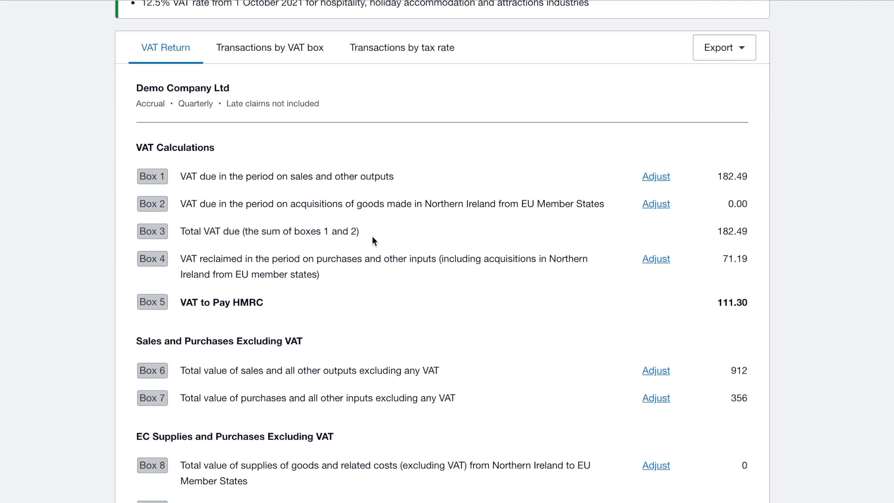
scroll(372, 237, "down", 3)
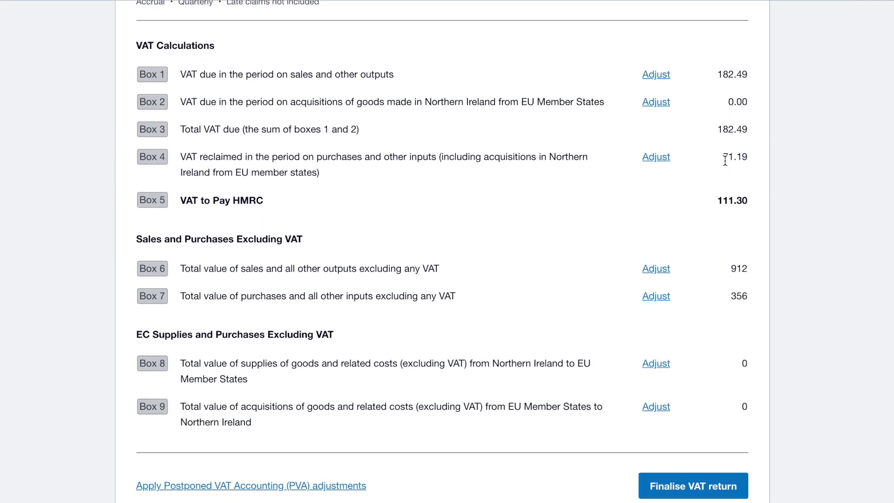